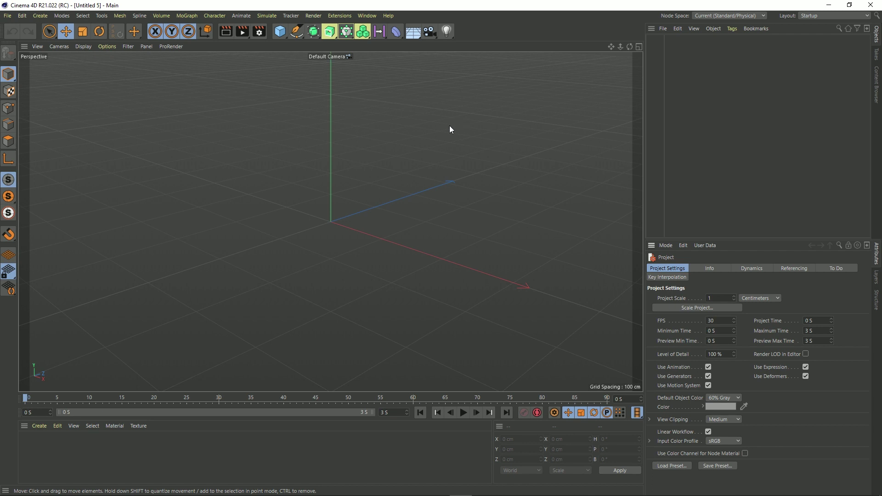
Step: Add a null object to the scene and rename it Sound
click(40, 16)
click(126, 28)
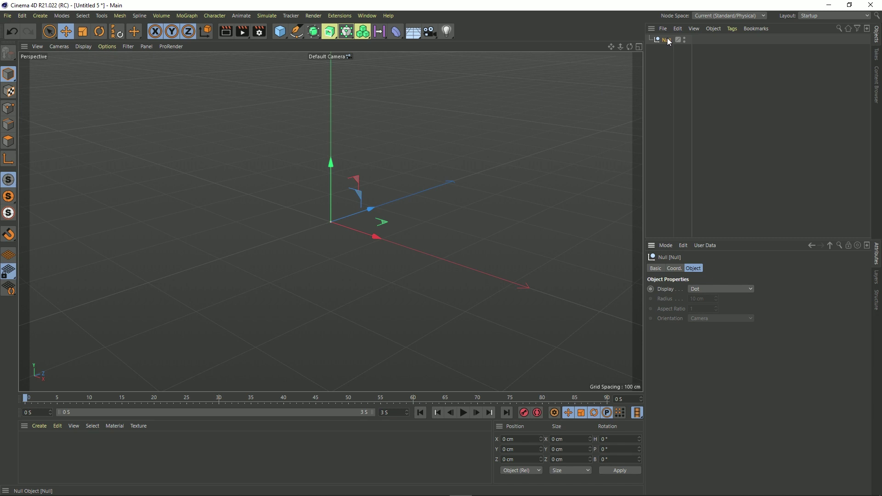
double_click(667, 40)
text(Sc)
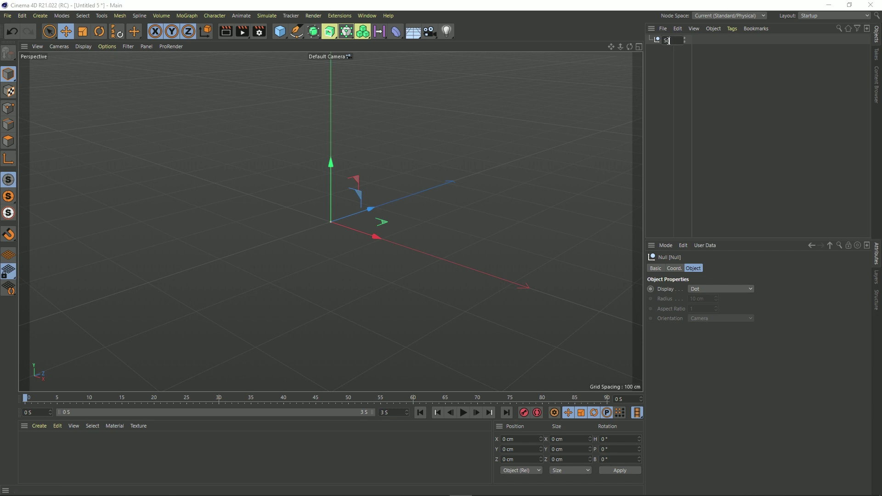
text(und)
key(Return)
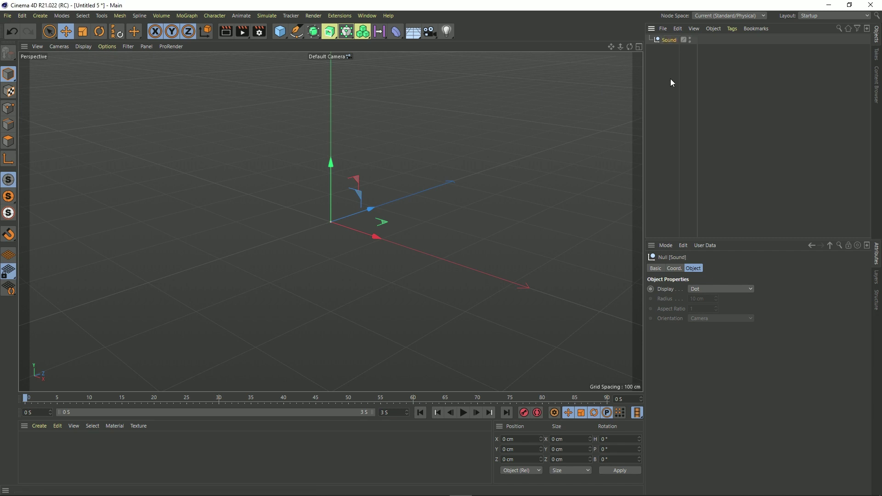
Step: Open the Timeline (Dope Sheet) window and float it over the viewport
click(364, 18)
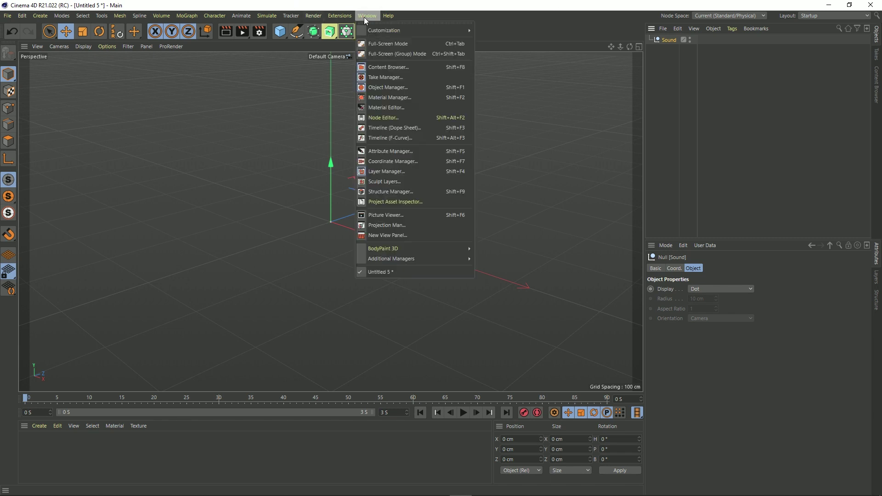
click(403, 126)
drag(522, 117, 252, 79)
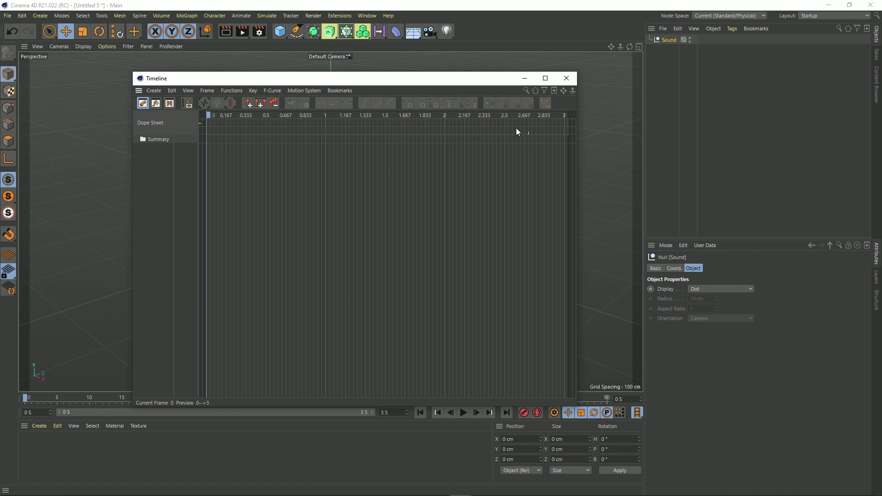
Step: Put the Sound null in the Dope Sheet, add a Sound special track, and show its Basic properties
click(668, 40)
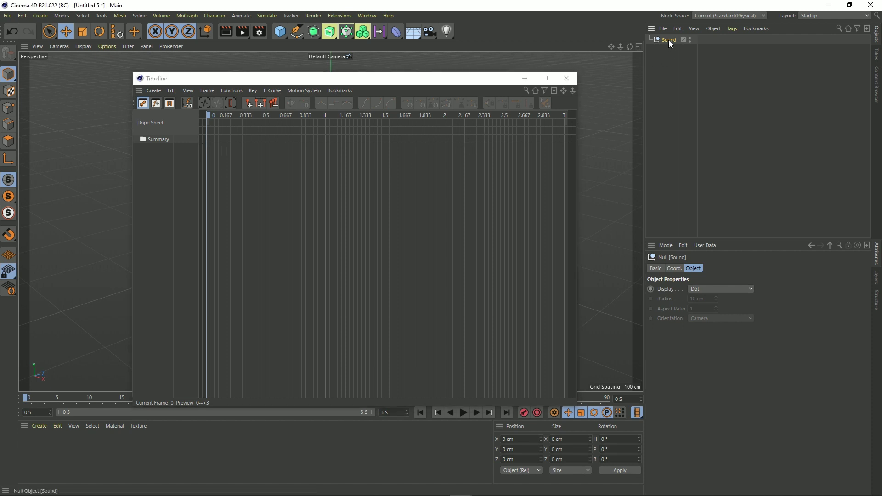
drag(154, 169, 155, 170)
right_click(154, 152)
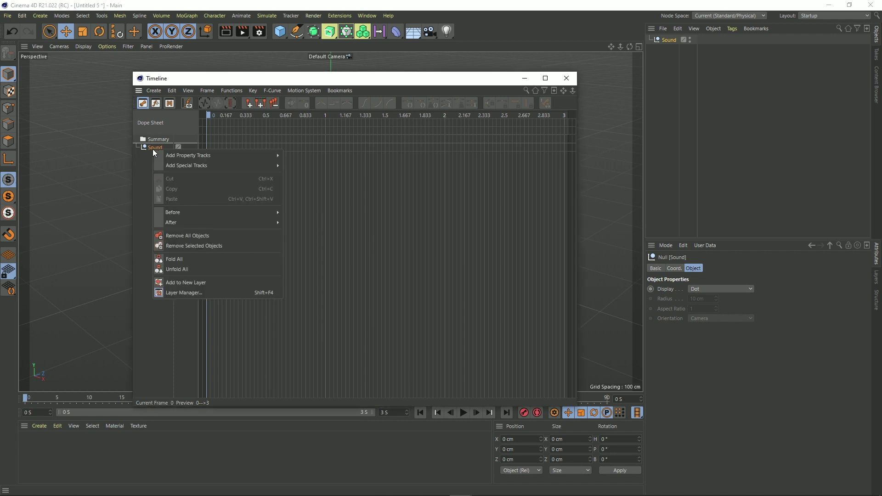
mouse_move(195, 167)
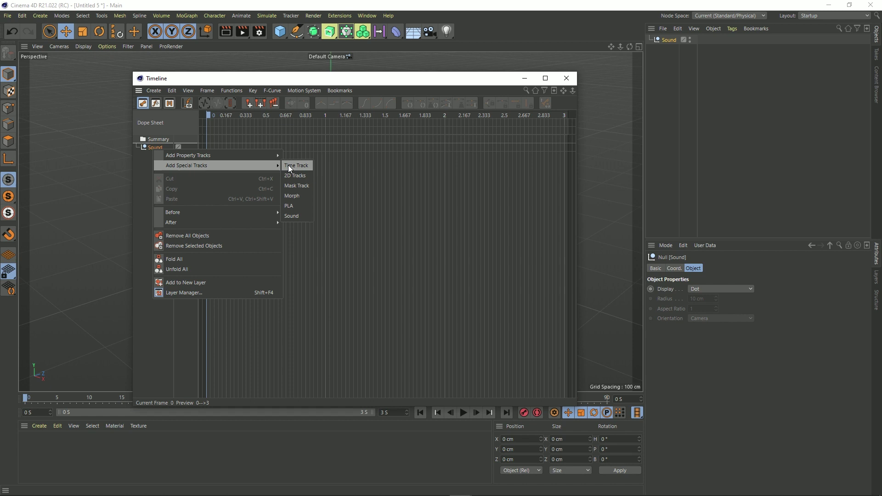
click(294, 218)
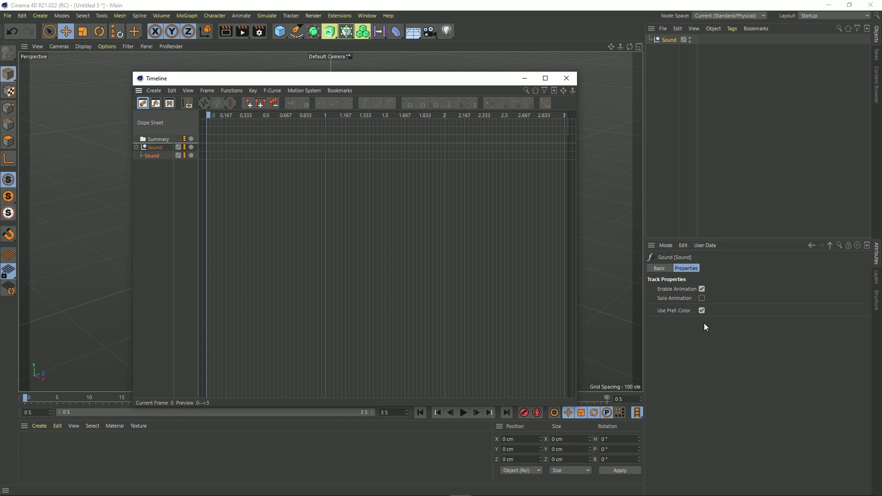
click(663, 272)
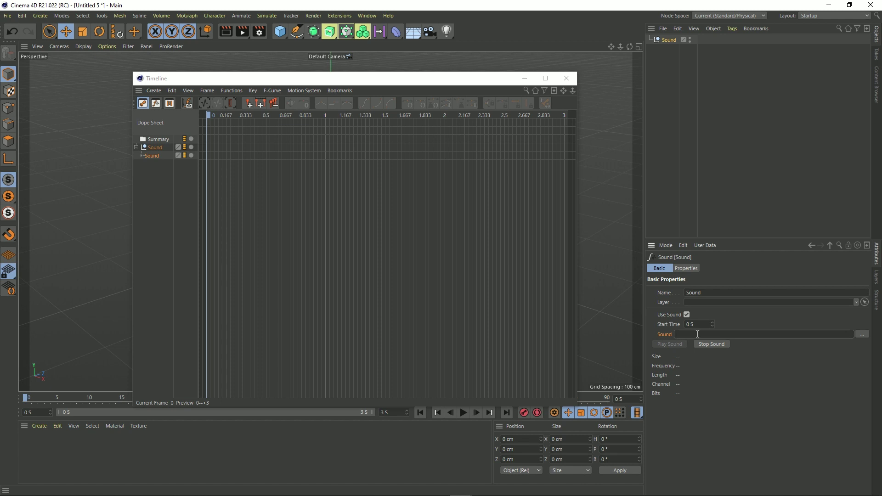
Step: Load Billie Eilish - Hostage (SONN Remix).mp3 onto the sound track and preview it with Play Sound
click(862, 334)
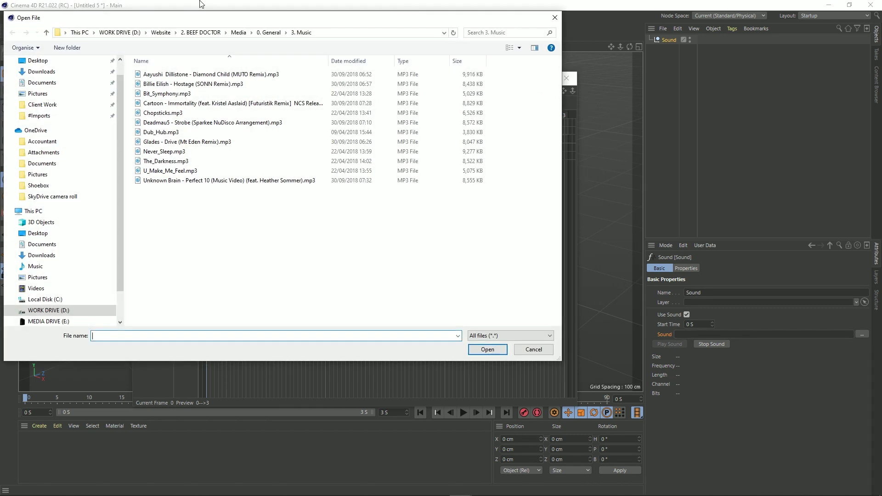
click(211, 85)
double_click(212, 87)
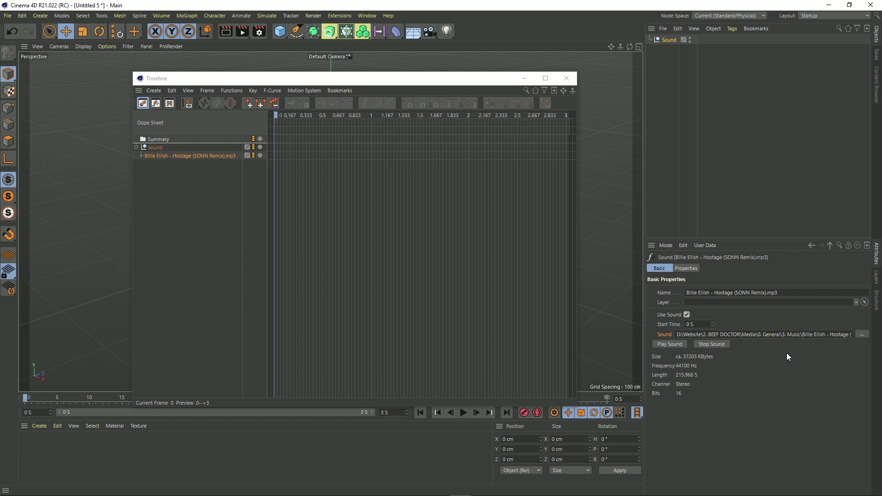
click(670, 343)
Step: Expand the mp3 track to show its waveform, zoom out, and pan the Dope Sheet to frame 0
click(158, 156)
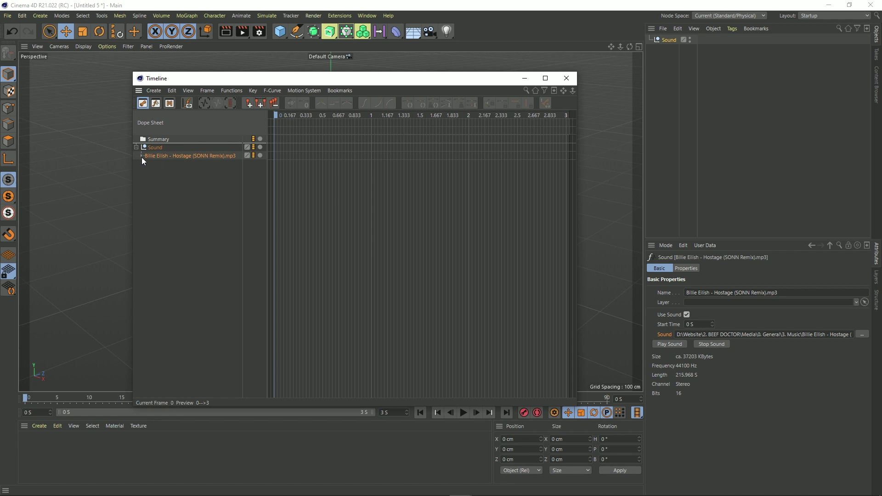
click(141, 156)
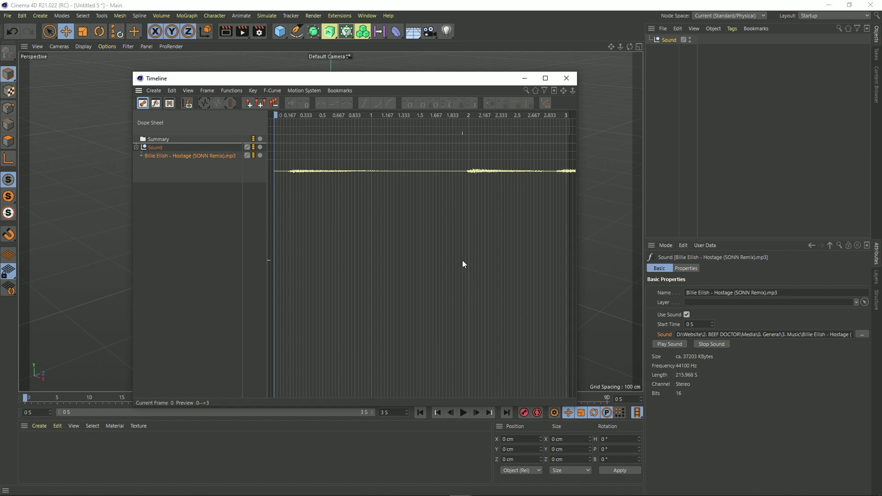
scroll(484, 241, down, 5)
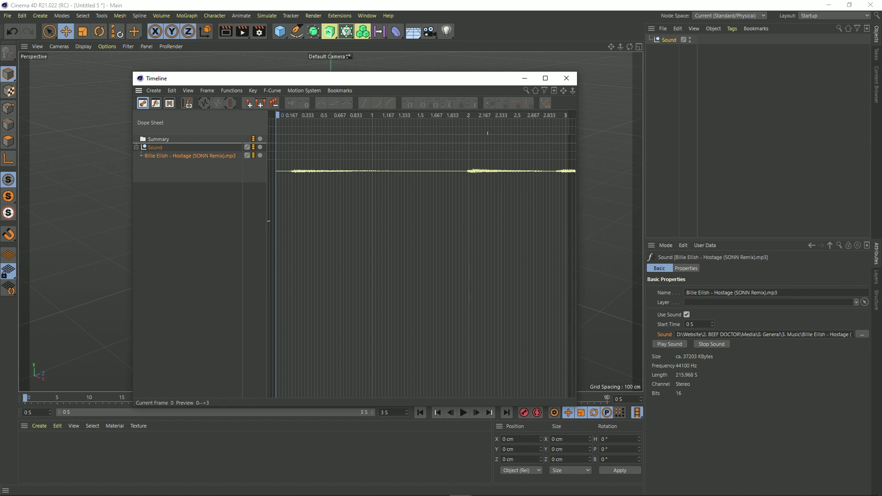
scroll(487, 206, down, 10)
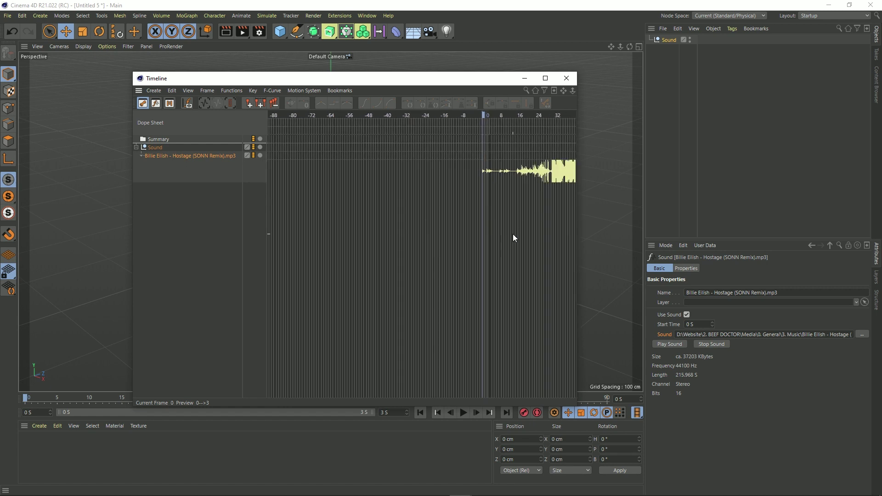
middle_drag(536, 226, 337, 226)
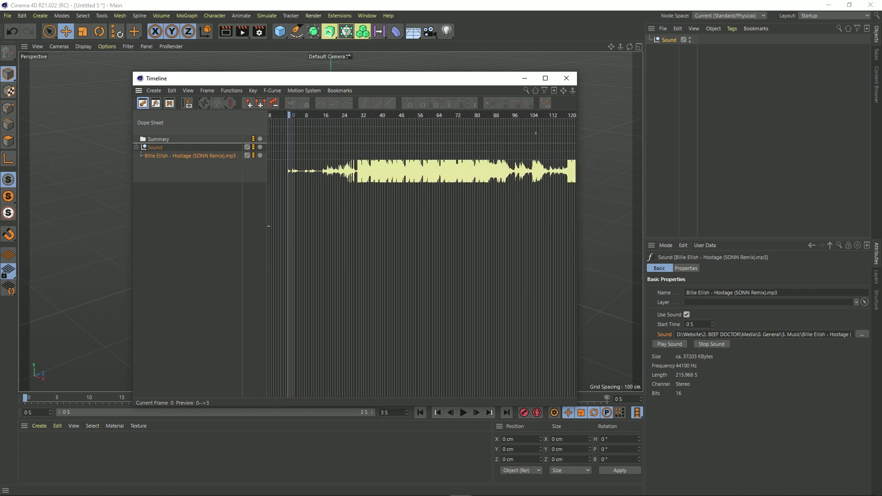
Step: Set the project end time to 60 S and extend the preview range to 60 seconds
double_click(385, 413)
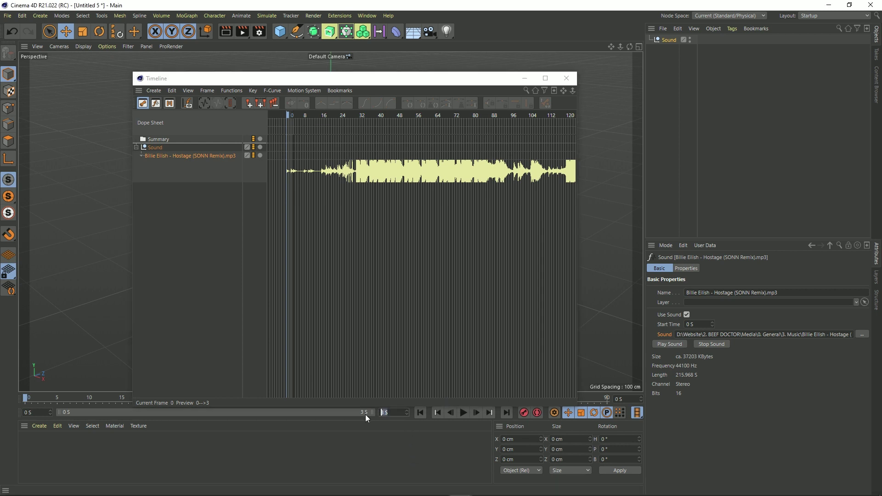
text(60)
key(Return)
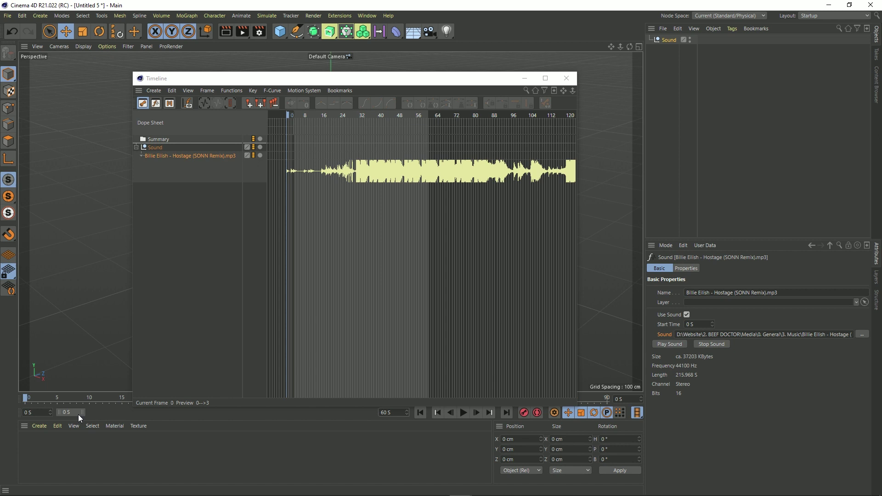
drag(82, 412, 373, 412)
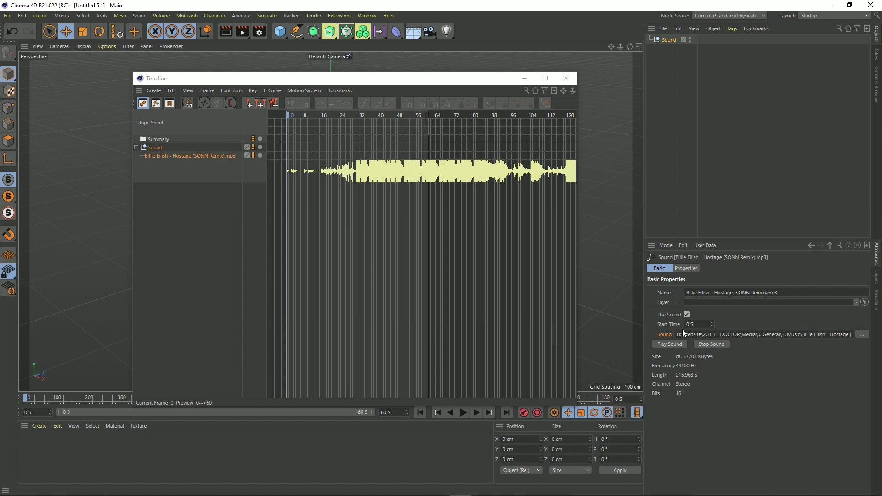
Step: Offset the sound's Start Time to -29.033 S and play the timeline briefly to listen
drag(713, 327, 657, 327)
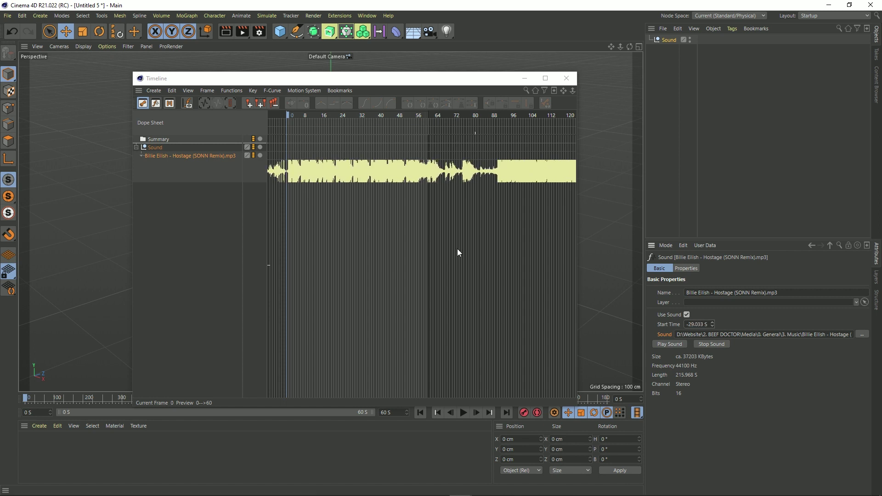
click(465, 414)
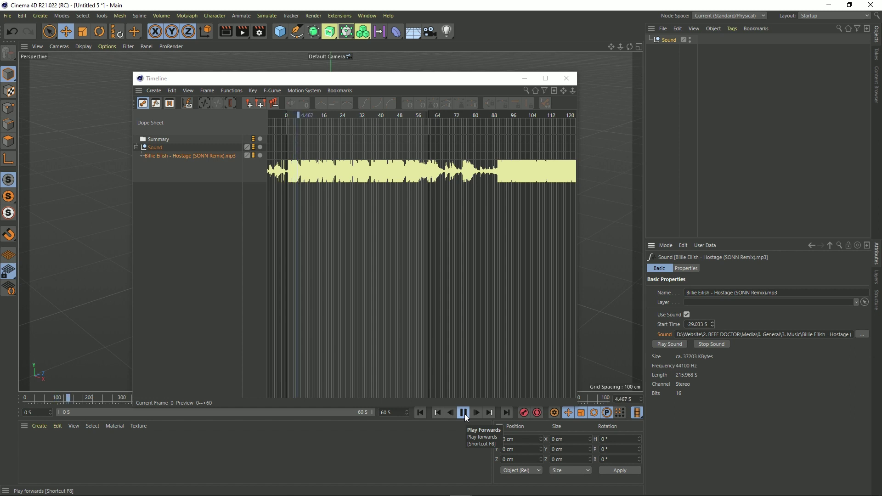
click(464, 413)
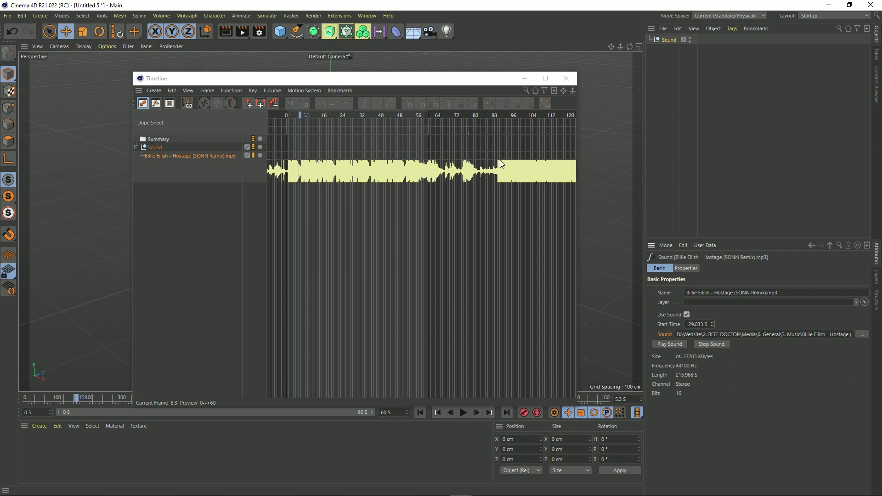
Step: Zoom the Dope Sheet to frame 0, move the playhead to 0.167, and play to 3.233 with F8
scroll(335, 170, up, 5)
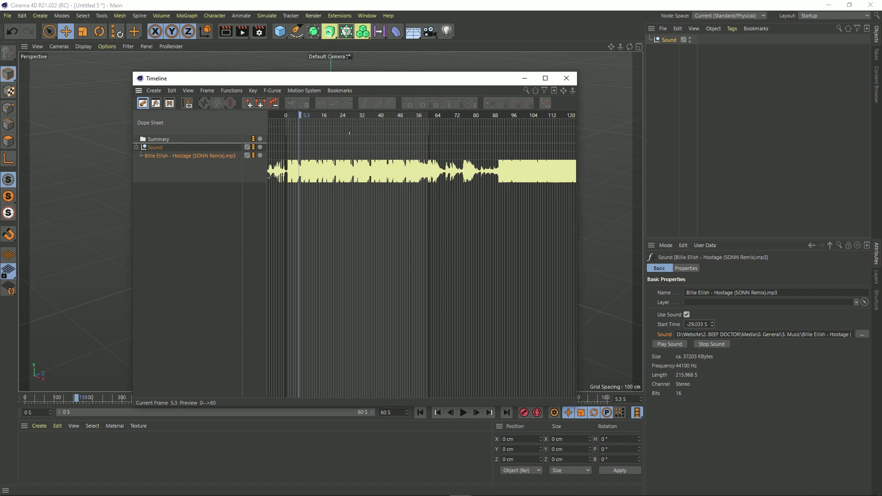
scroll(331, 179, up, 3)
scroll(265, 194, left, 10)
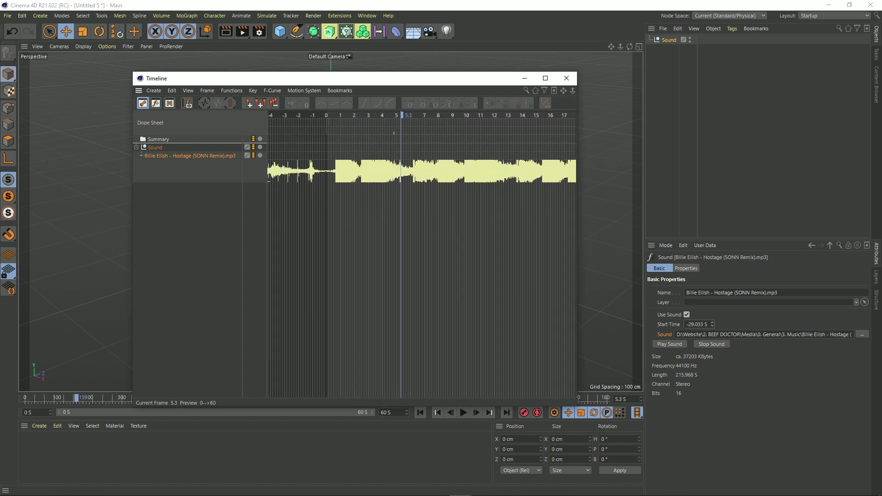
scroll(407, 121, up, 5)
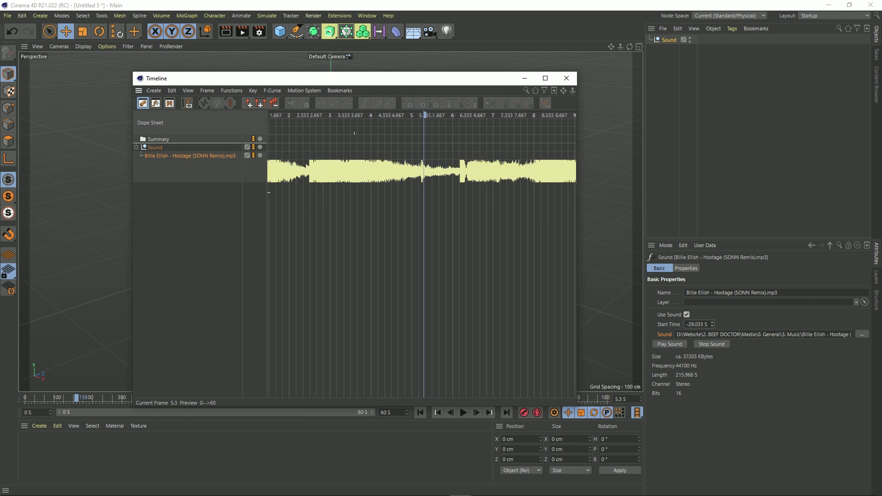
middle_drag(280, 116, 361, 115)
drag(338, 115, 288, 115)
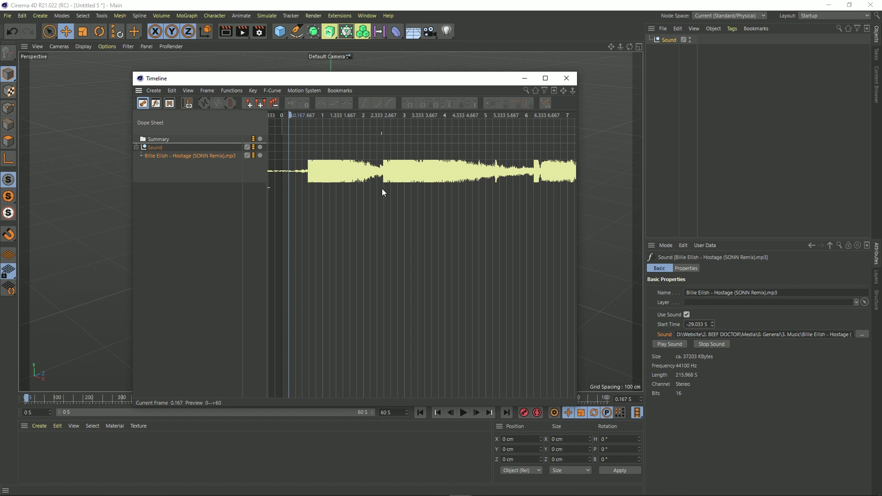
key(F8)
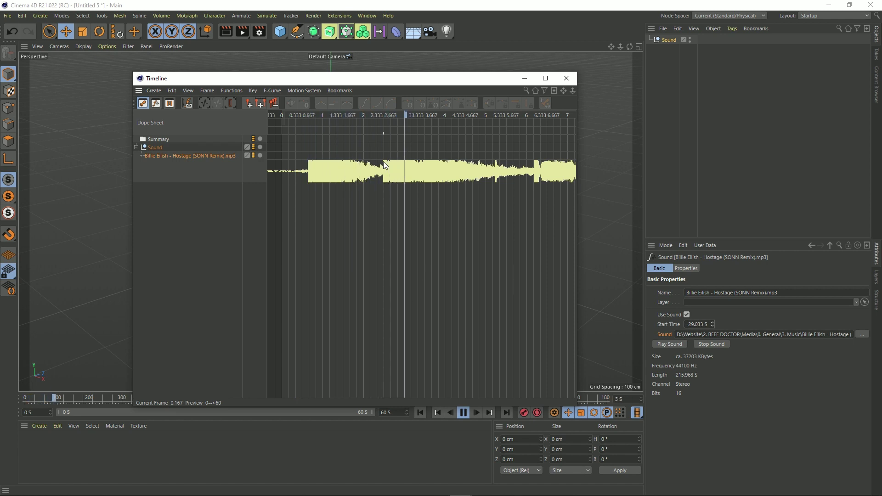
key(F8)
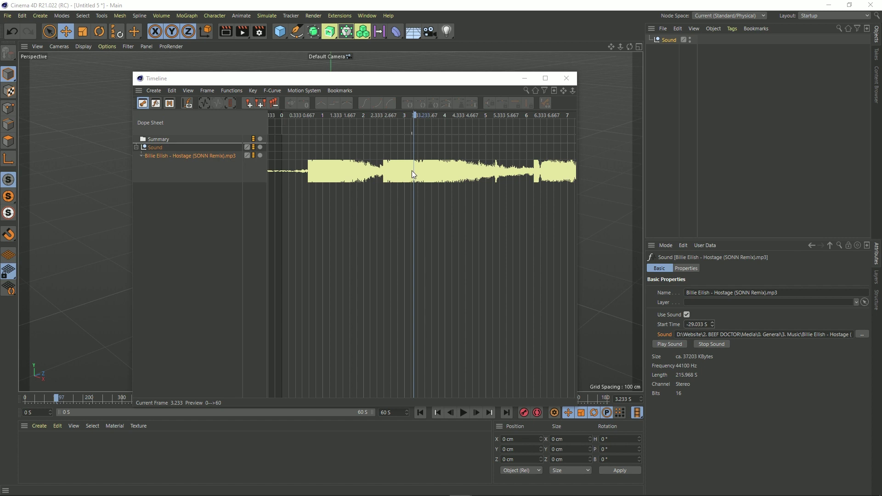
Step: Move the YouTube window aside, raise its volume slightly, play the Telecaster video, then mute it
key(alt+Tab)
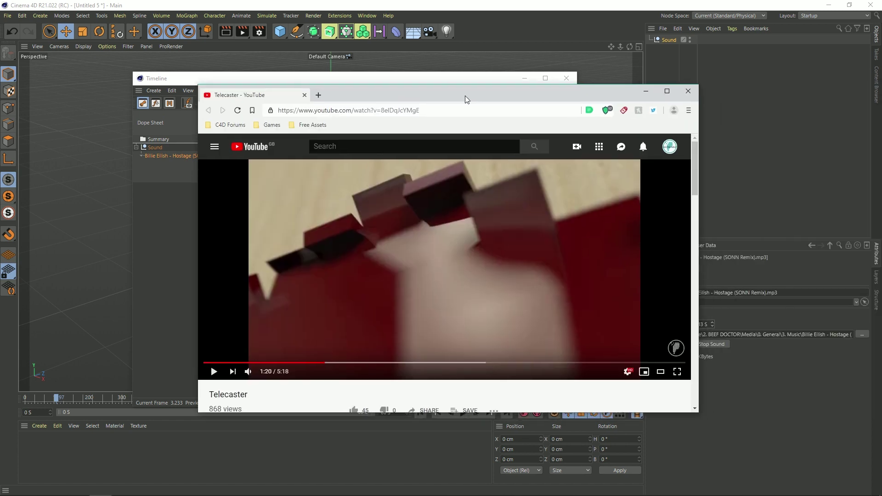
drag(465, 96, 383, 96)
mouse_move(167, 368)
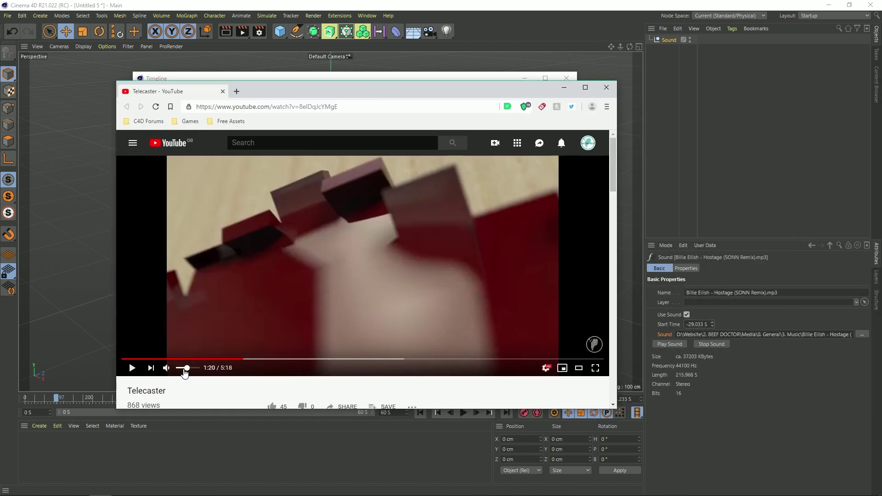
drag(184, 370, 188, 371)
click(132, 367)
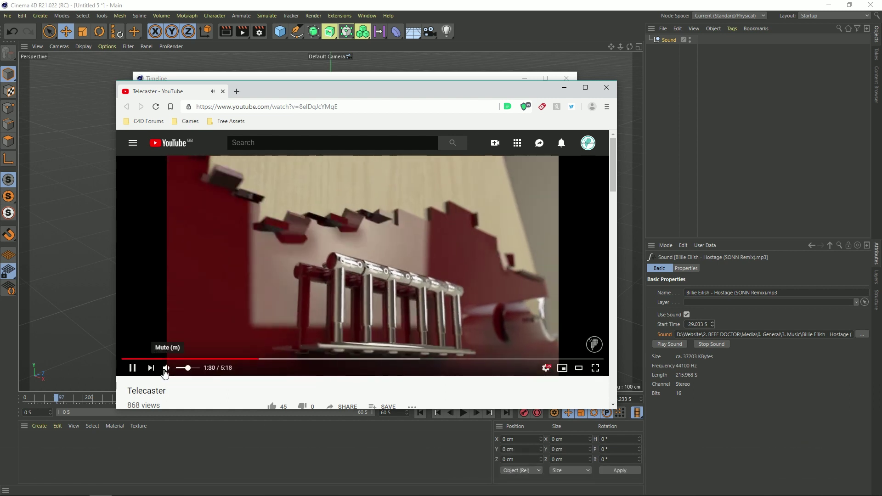
click(165, 369)
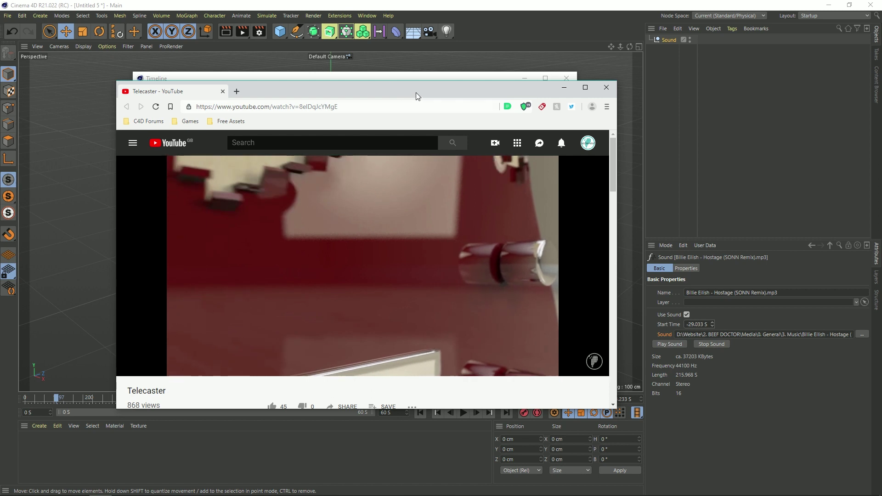
Step: Rearrange the browser and Cinema 4D timeline windows, bringing the playing YouTube video back in front
drag(415, 95, 532, 110)
click(386, 84)
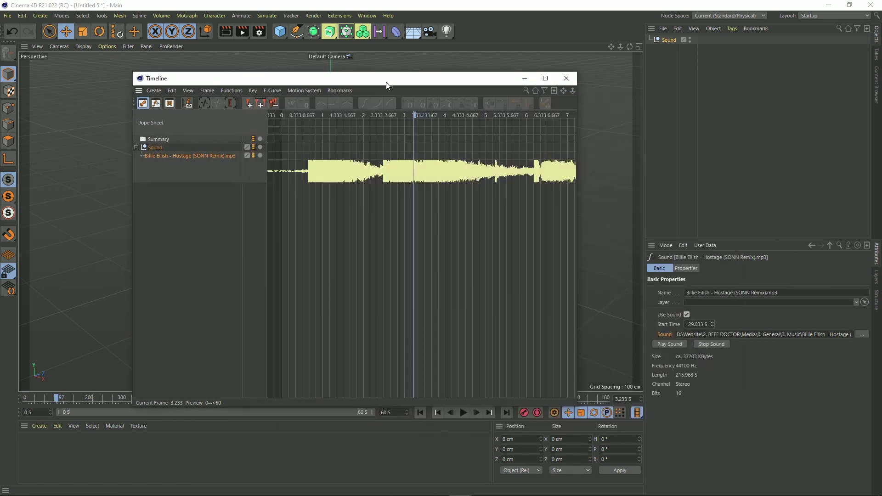
drag(386, 85, 310, 79)
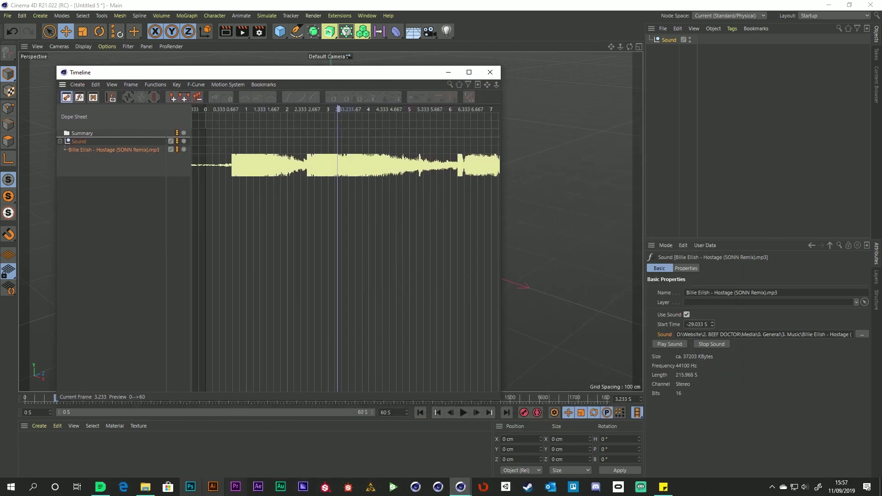
click(101, 487)
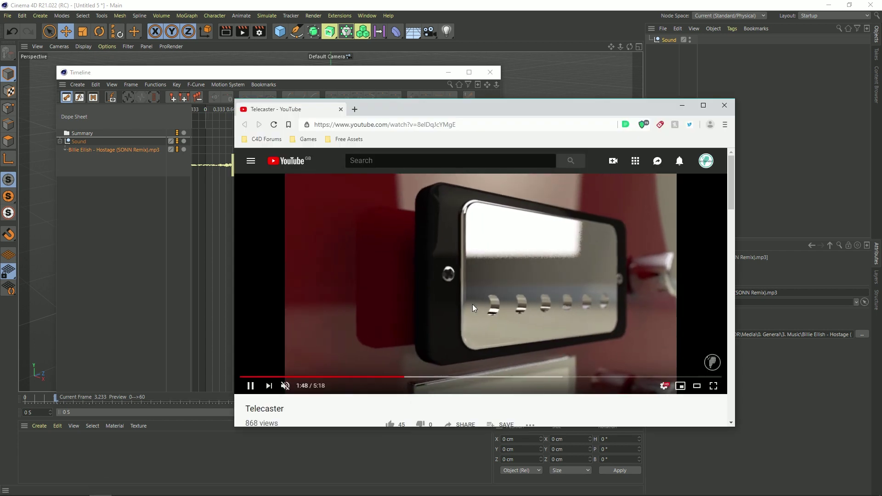
scroll(462, 294, down, 1)
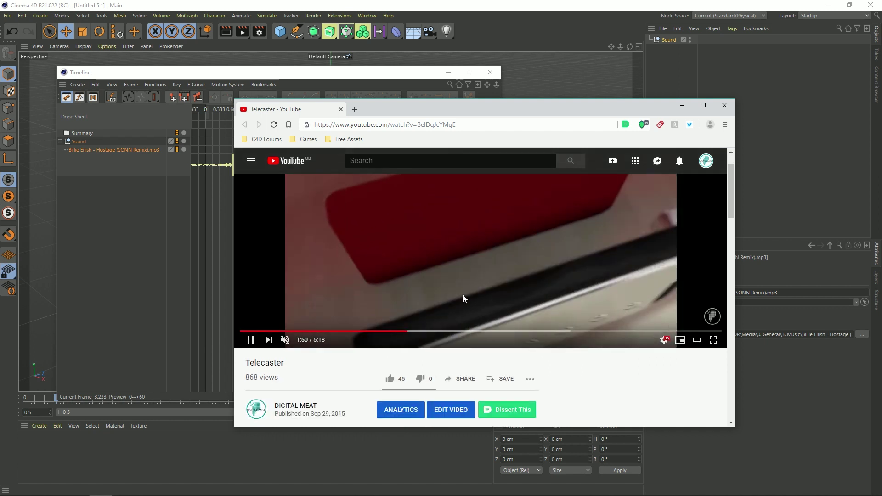
scroll(462, 294, down, 1)
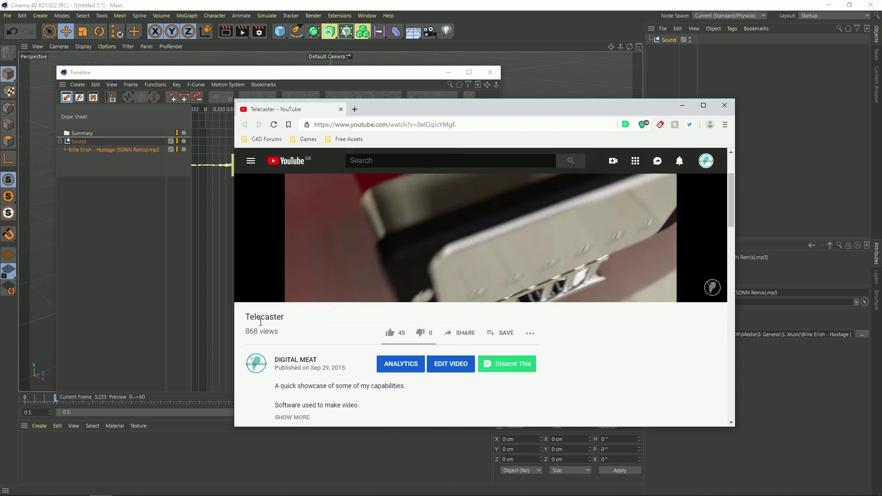
scroll(350, 338, up, 2)
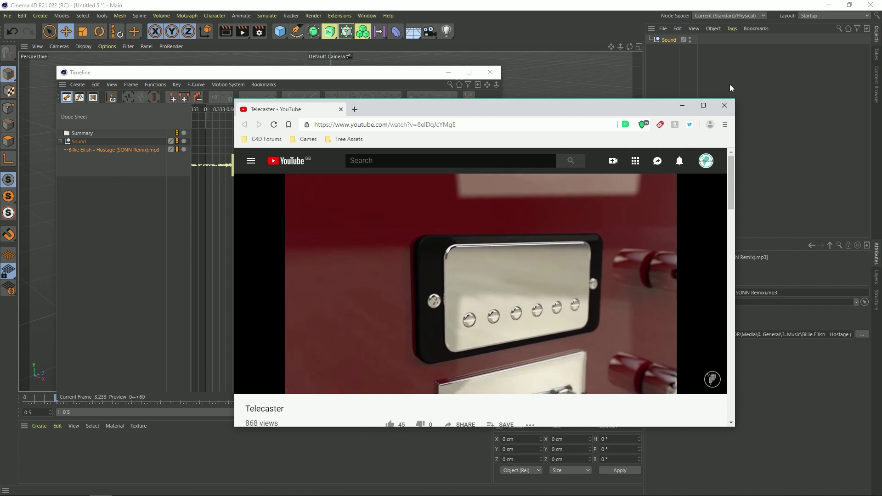
Step: Close the browser, reposition the timeline, and play the animation from near the start with sound
click(723, 106)
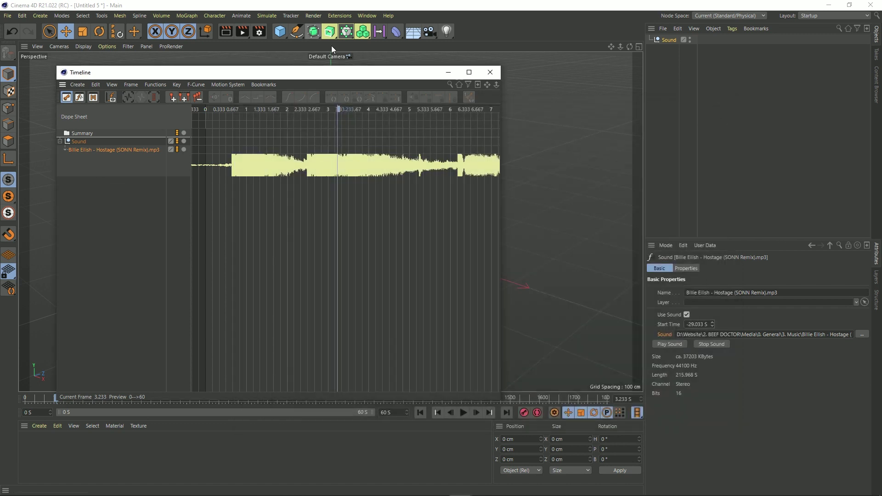
drag(353, 77, 481, 69)
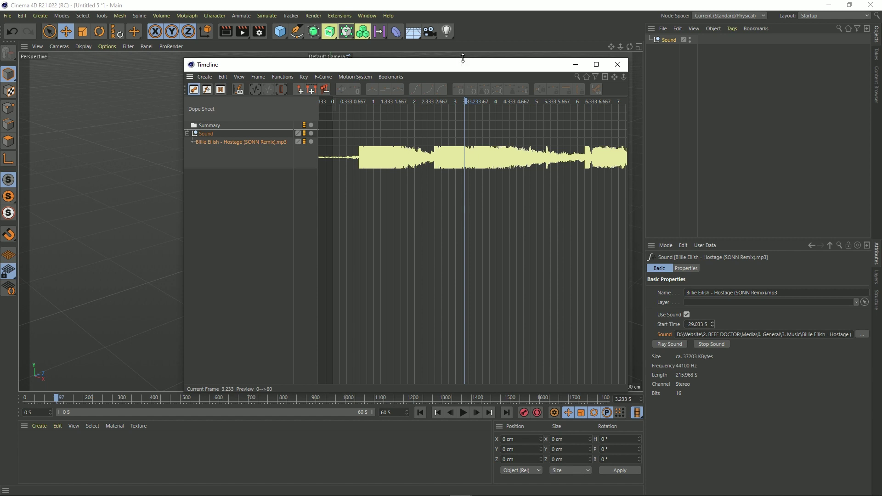
drag(461, 103, 344, 113)
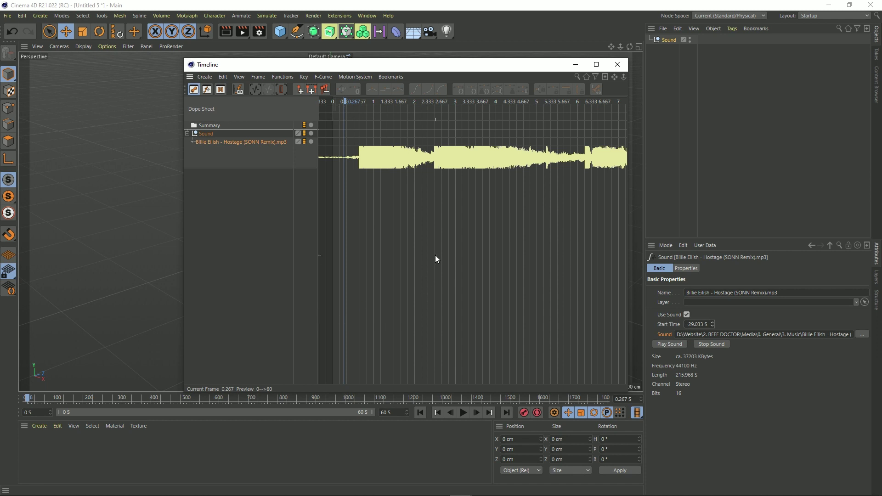
key(F8)
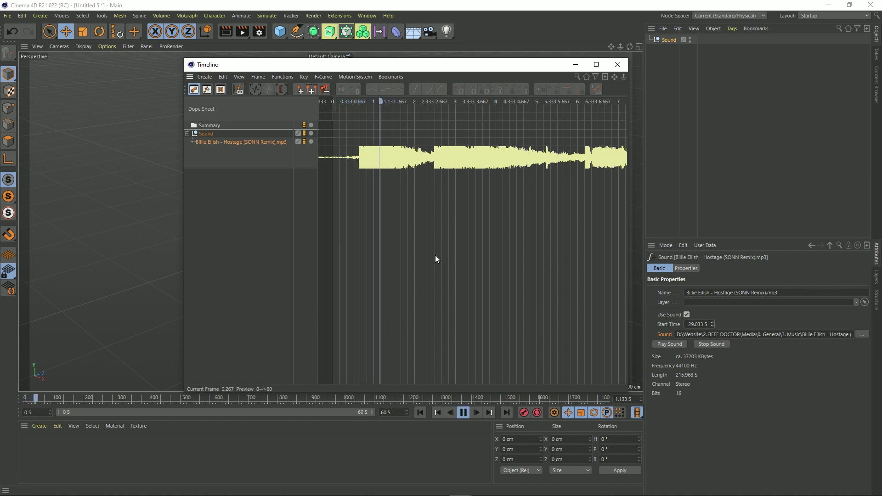
key(F8)
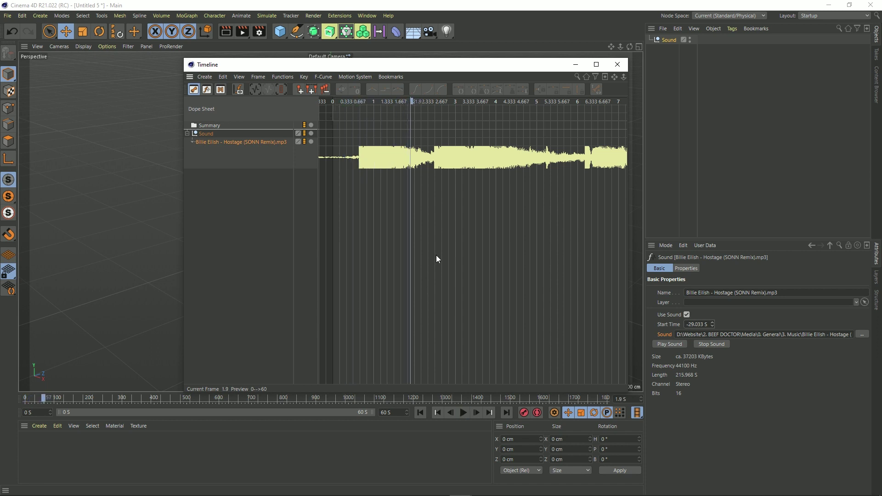
Step: Untick Use Sound on the Hostage track to grey its waveform and replay silently from 0.5
click(687, 315)
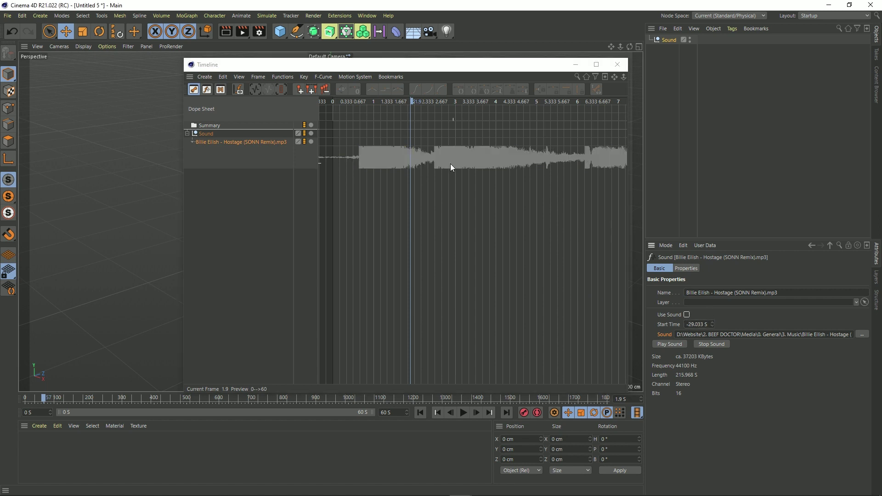
key(ctrl+z)
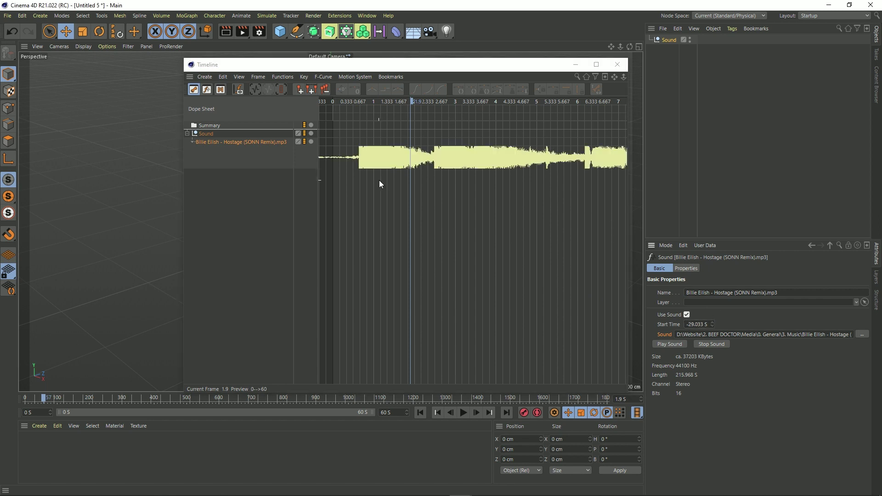
click(686, 315)
drag(359, 101, 352, 101)
key(F8)
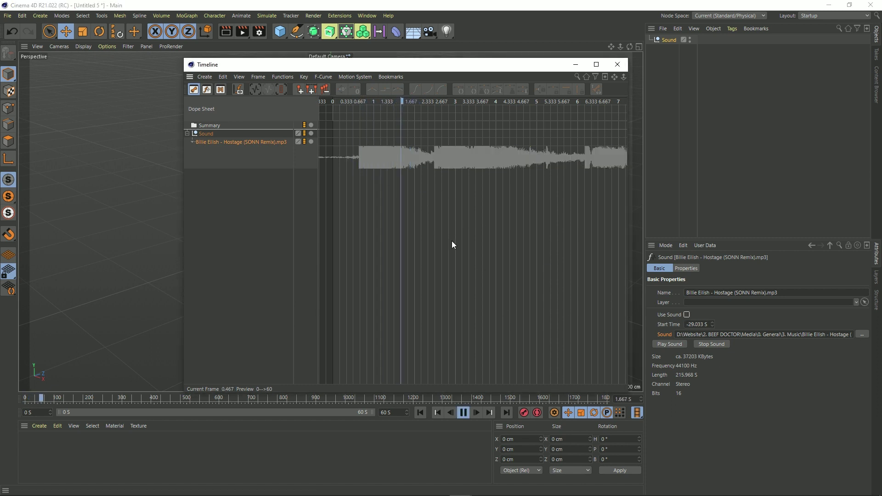
key(F8)
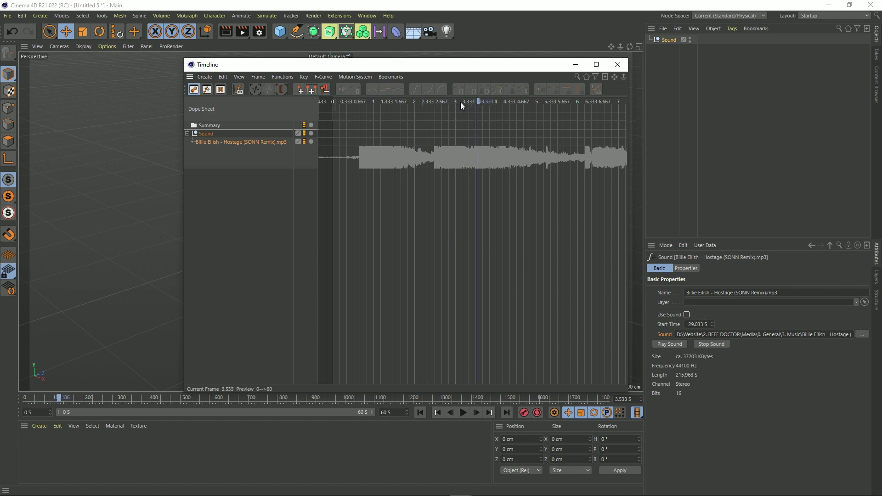
Step: Rewind the playhead to 0.4 and tick Use Sound again on the track
drag(475, 100, 349, 109)
click(687, 314)
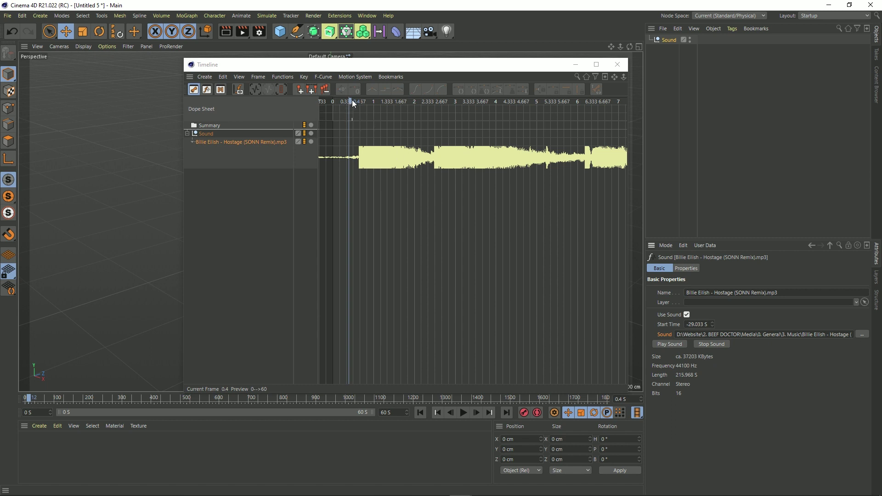
mouse_move(352, 100)
mouse_down()
mouse_move(360, 103)
mouse_move(349, 103)
mouse_up()
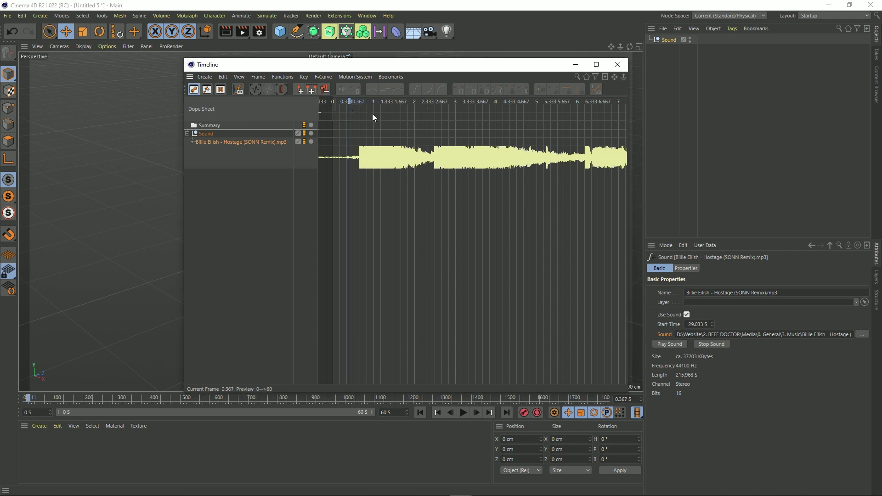
Step: Toggle Animate > Playback > Play Sound off and back on, then play the animation forwards
click(239, 15)
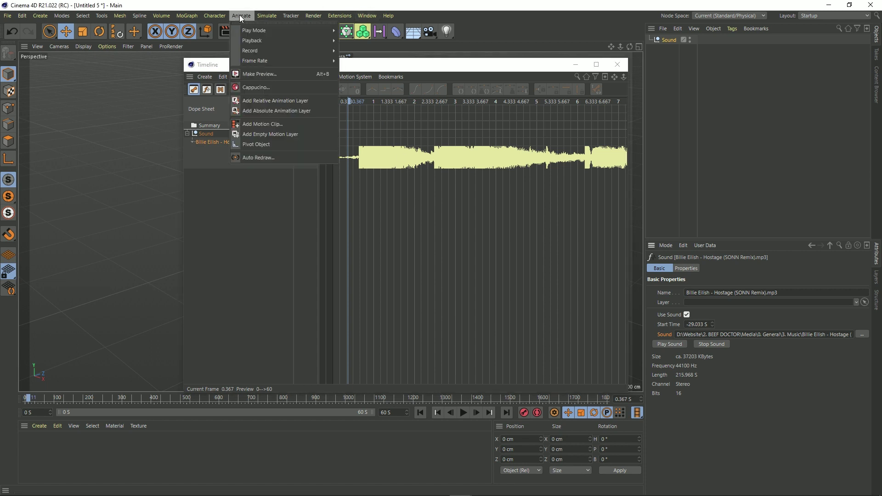
mouse_move(266, 15)
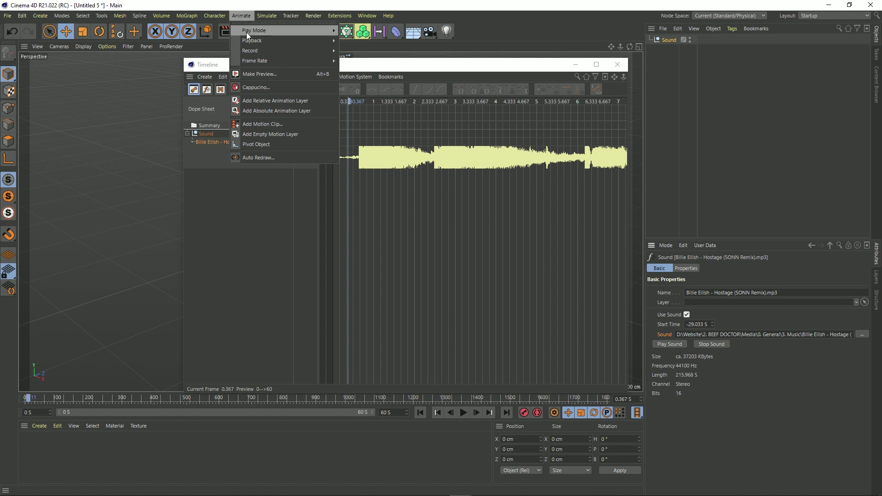
mouse_move(268, 41)
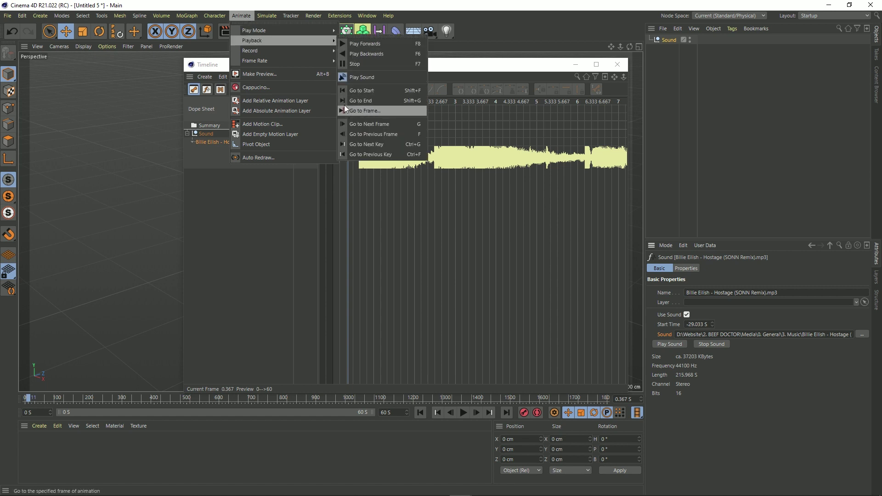
click(372, 76)
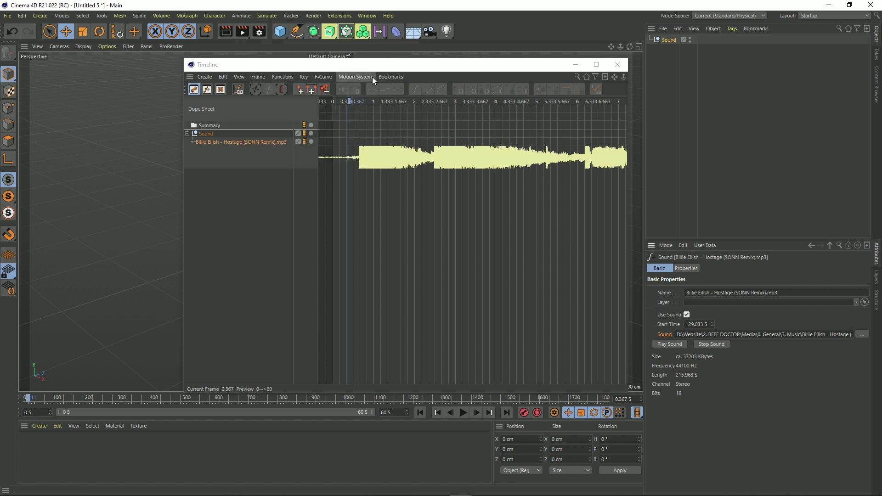
click(241, 15)
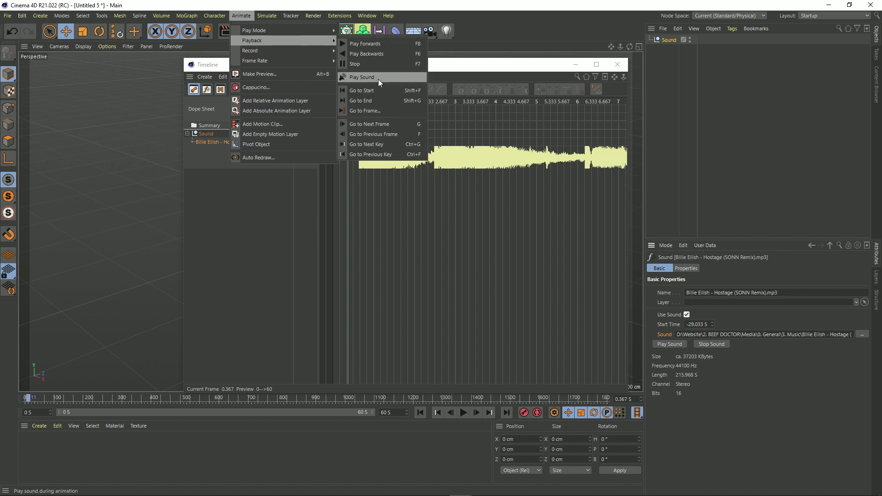
click(379, 77)
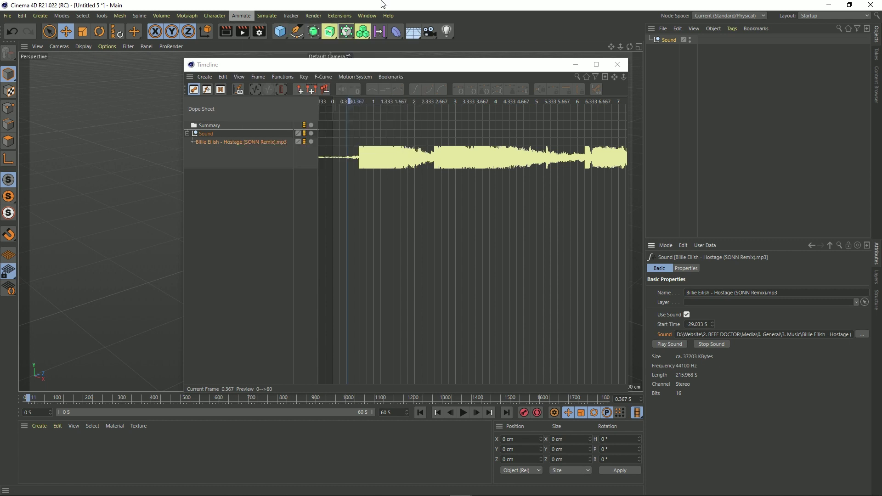
click(463, 413)
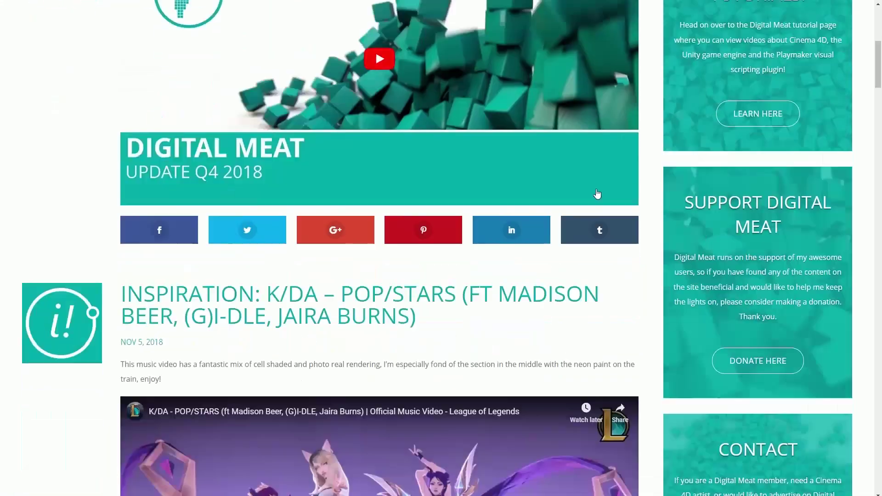
Step: Scroll down the Digital Meat pages to the £5, £10 and £25 donor tiers and Donation Form
scroll(594, 197, down, 10)
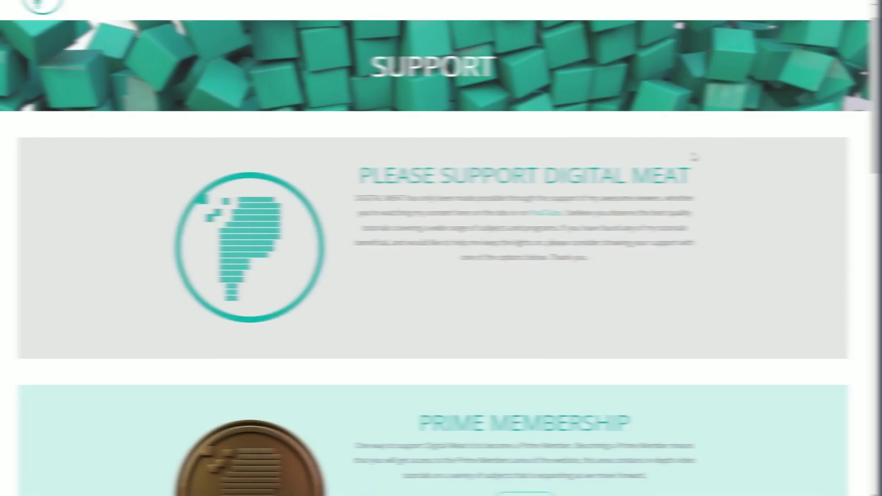
scroll(706, 146, down, 3)
scroll(706, 146, down, 12)
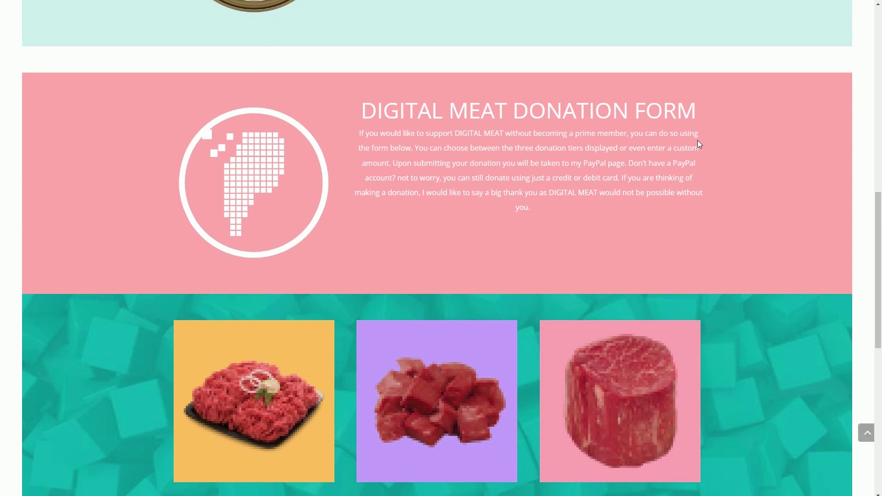
scroll(698, 141, down, 6)
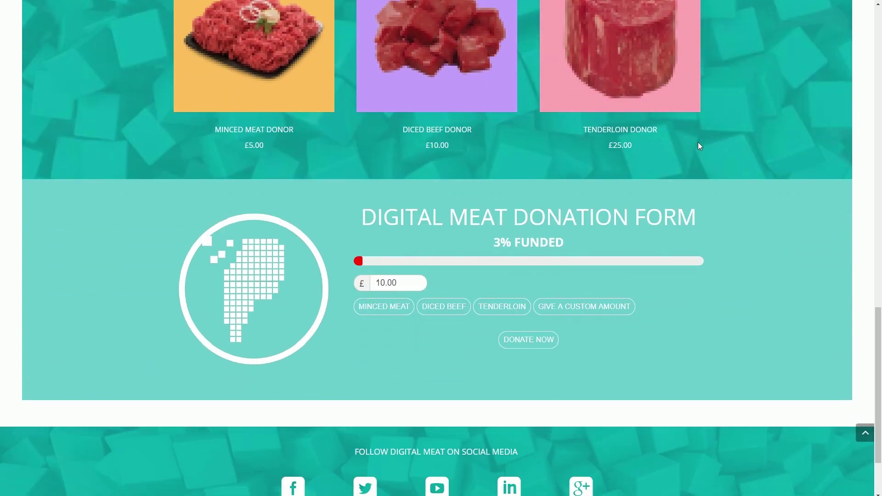